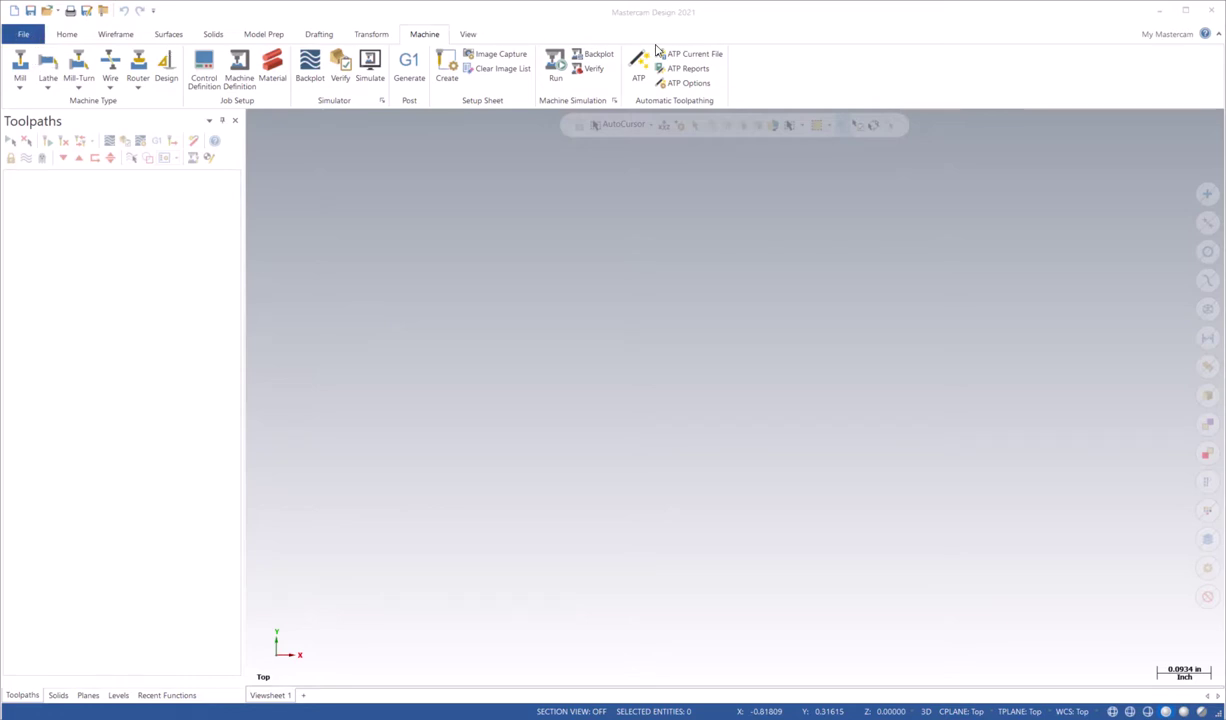
- Show the File backstage Info page for the unsaved part
click(23, 34)
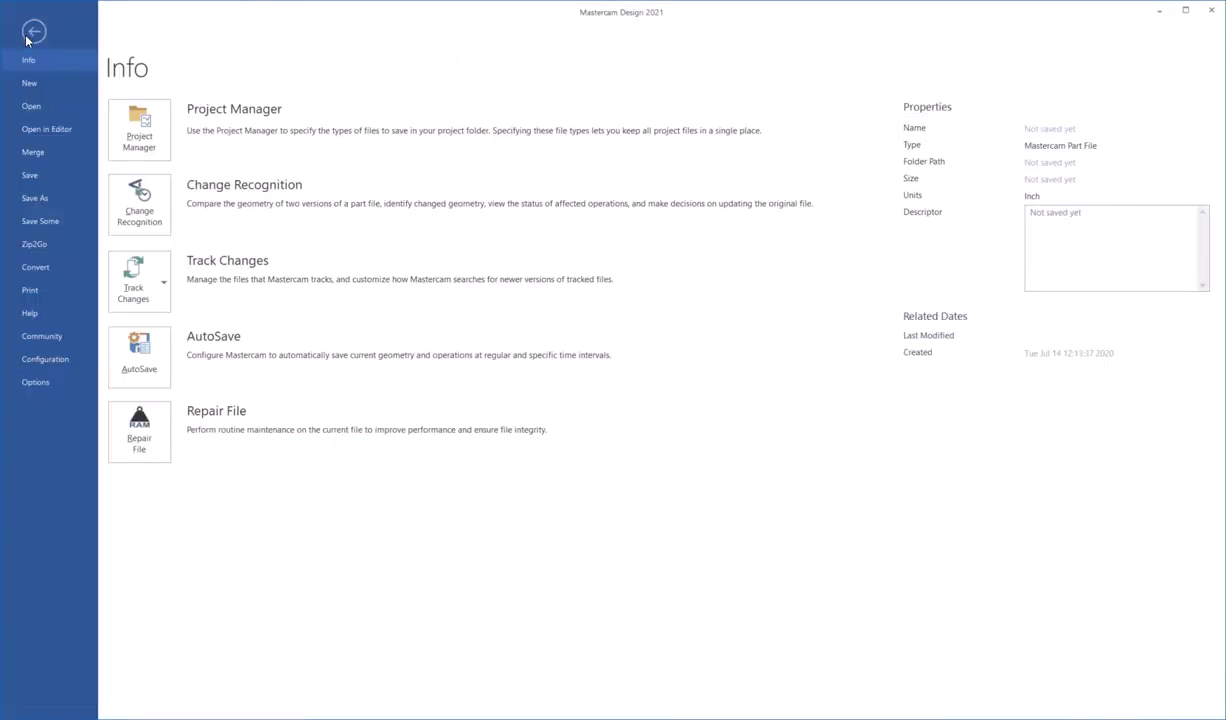
- Launch the Migration Wizard from File > Convert in Advanced mode
click(36, 270)
click(142, 131)
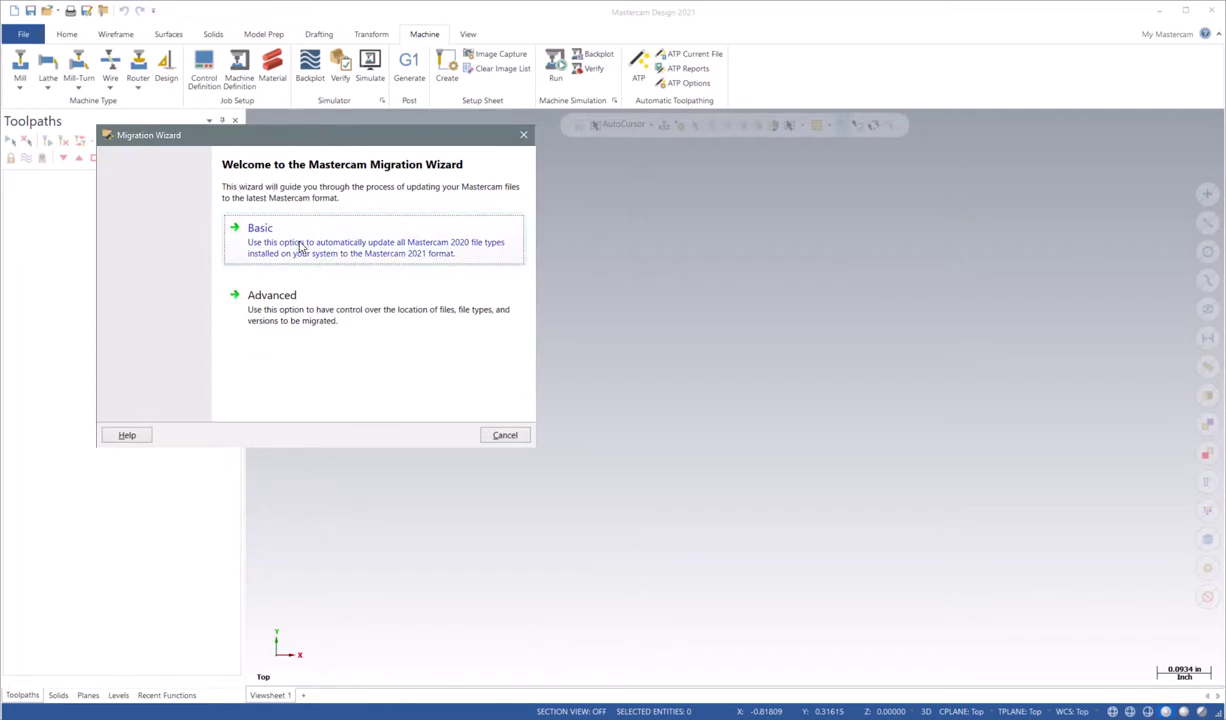
click(297, 314)
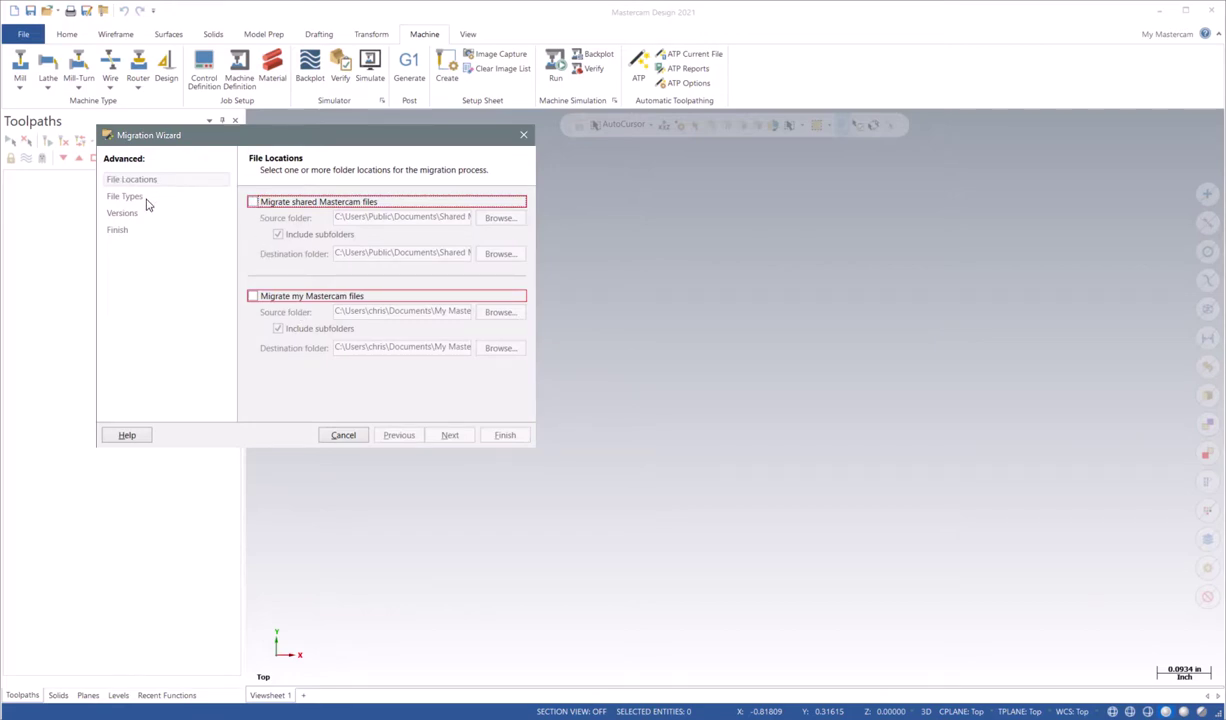
- Enable 'Migrate shared Mastercam files' and 'Migrate my Mastercam files', checking both folder paths
click(254, 202)
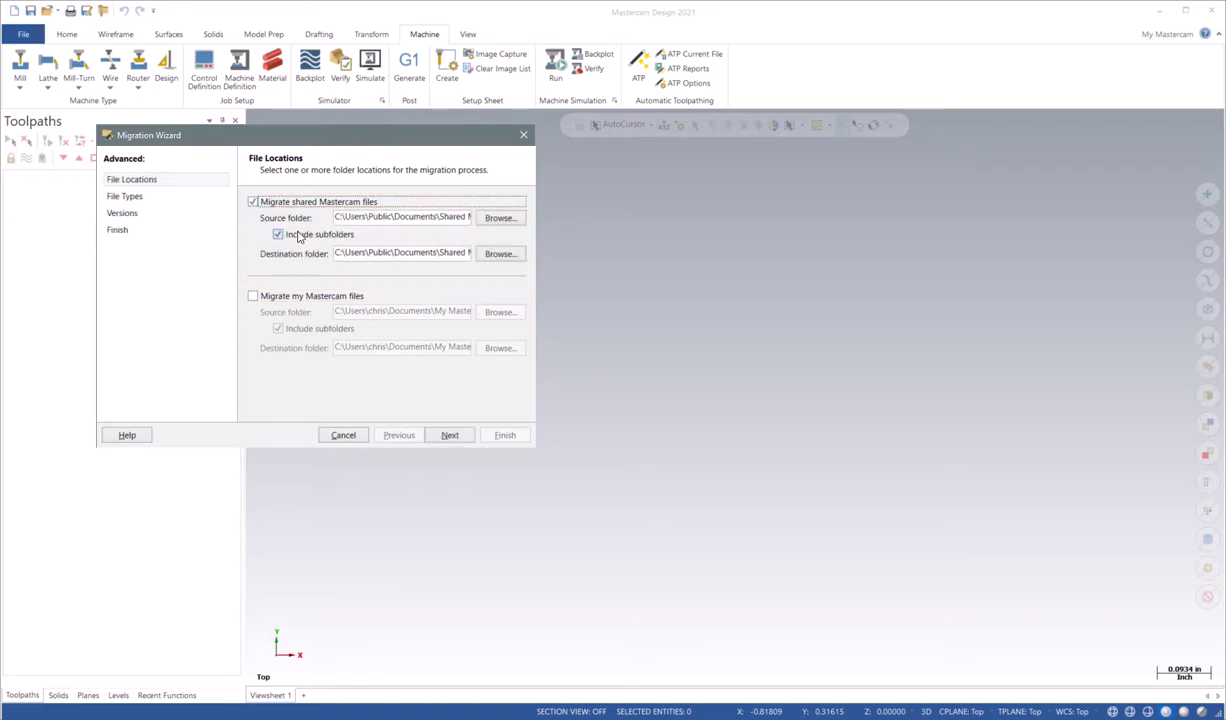
drag(418, 217, 485, 229)
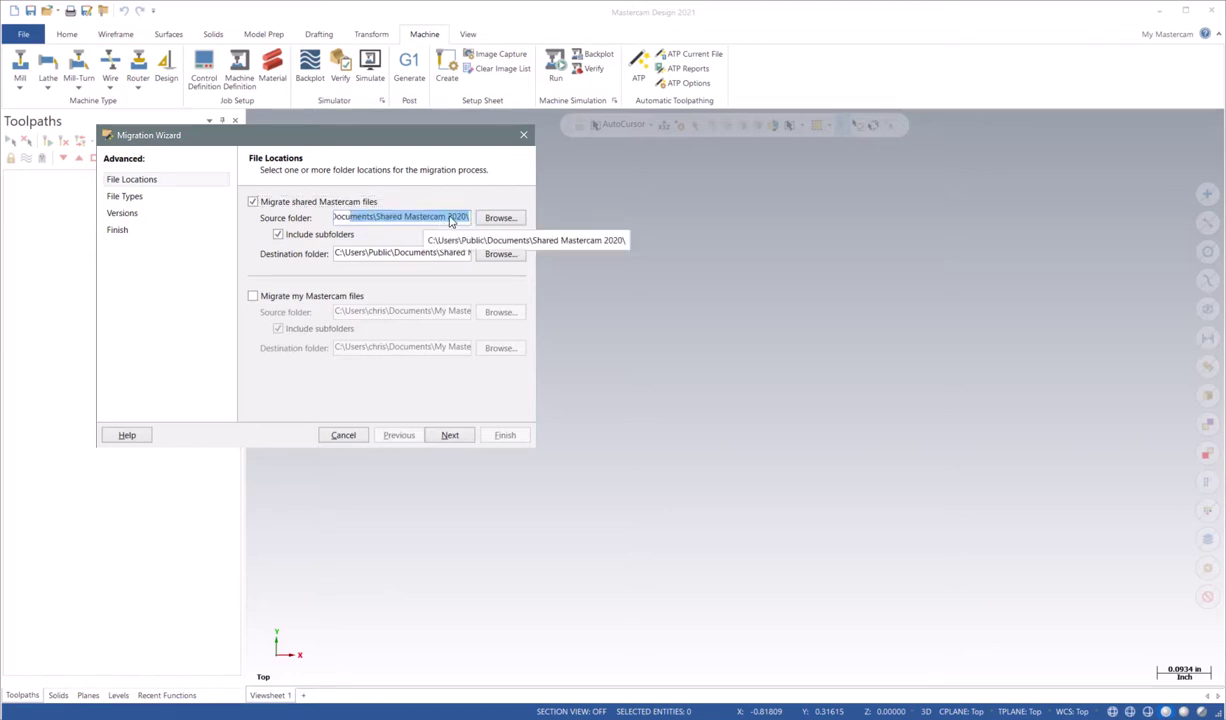
click(379, 254)
drag(381, 254, 498, 263)
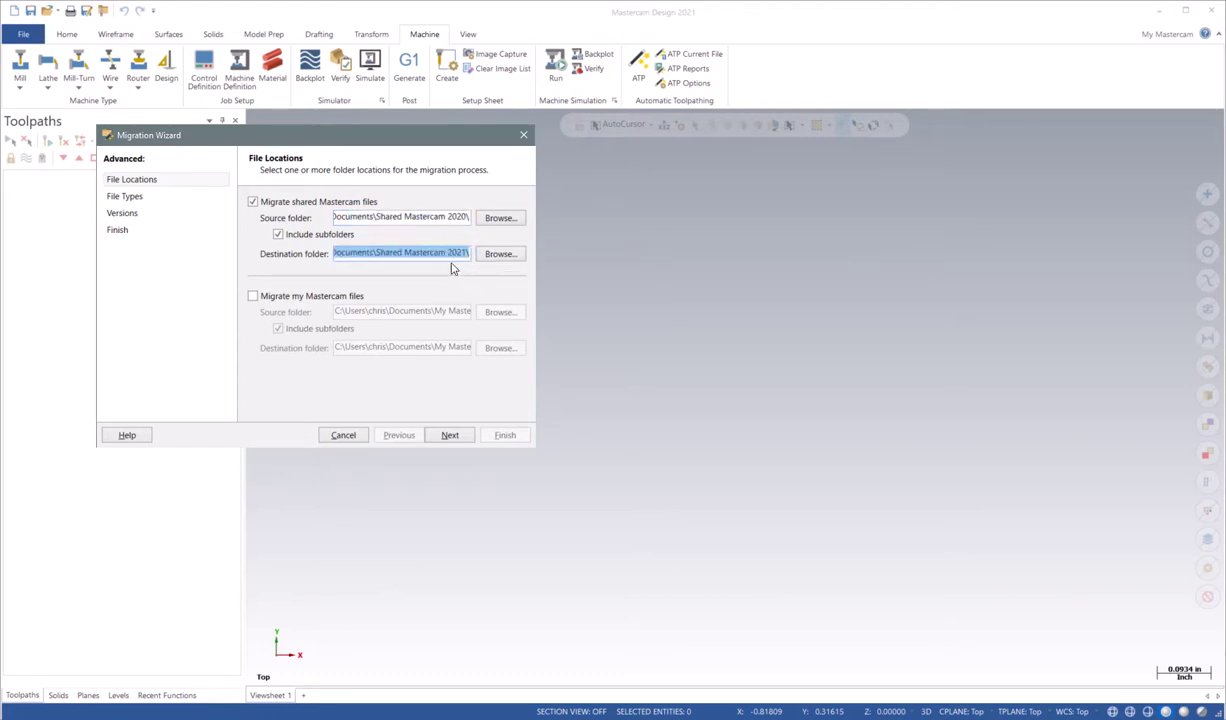
click(253, 296)
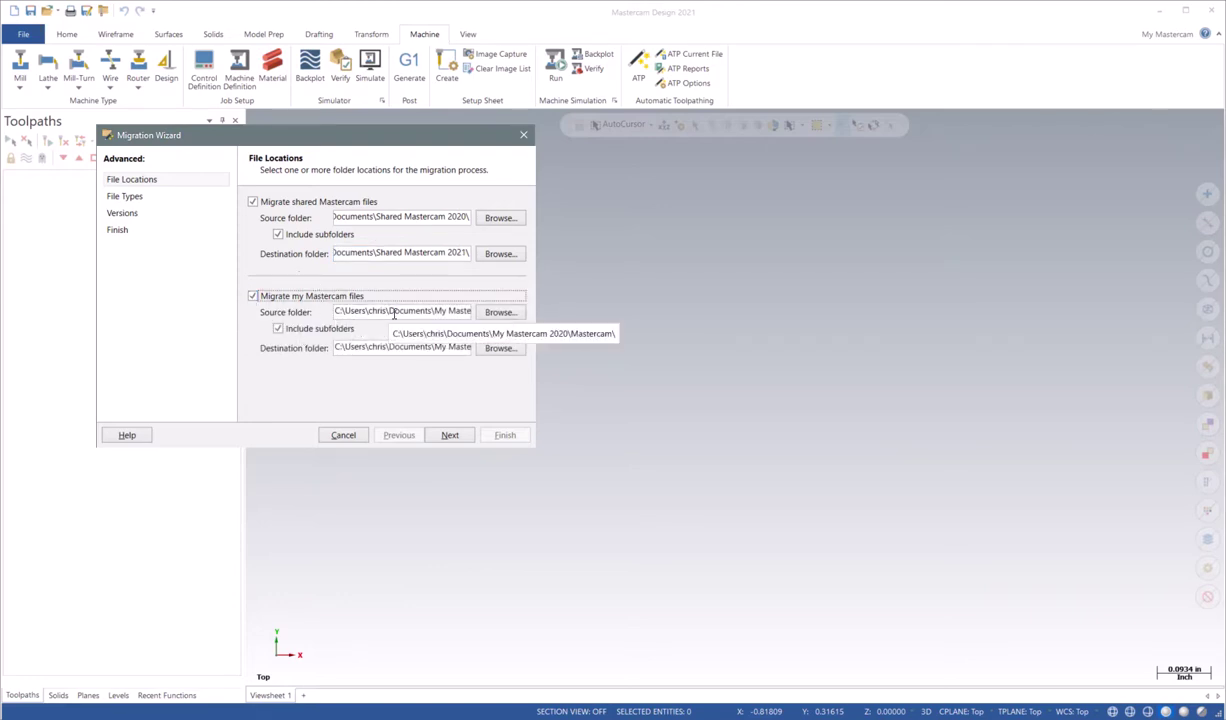
click(452, 437)
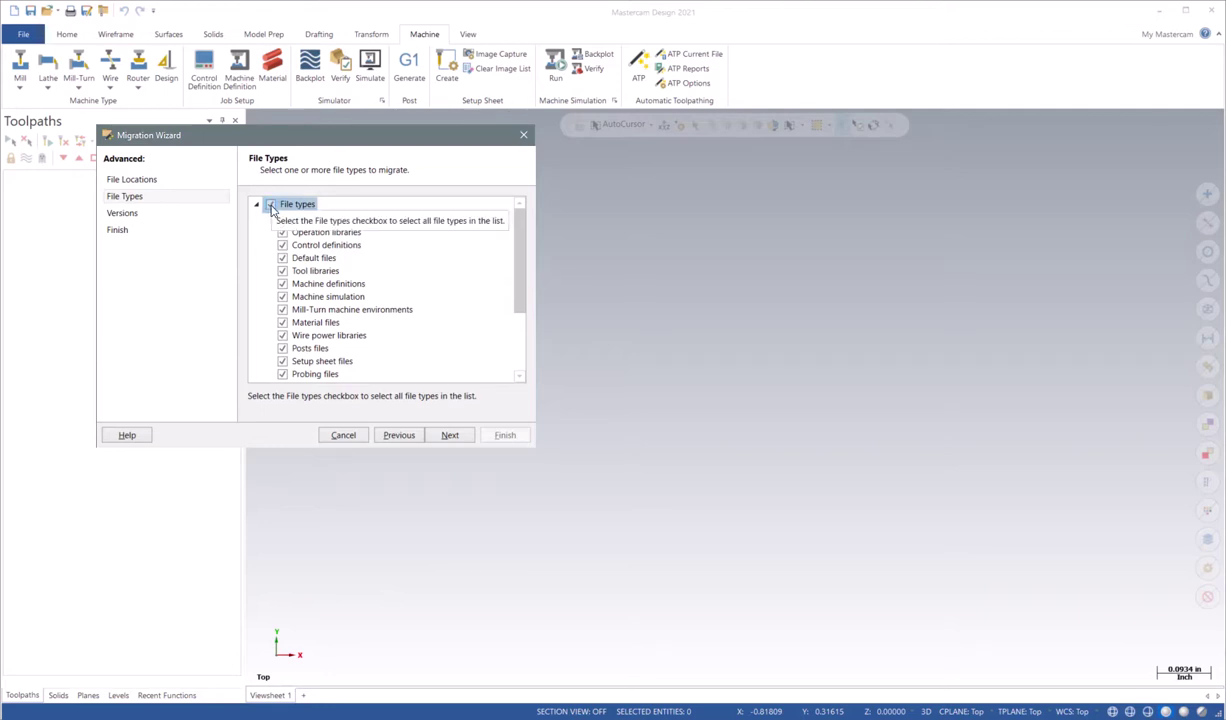
- Select all file types for migration, then exclude Part files
scroll(306, 352, down, 2)
scroll(310, 352, up, 1)
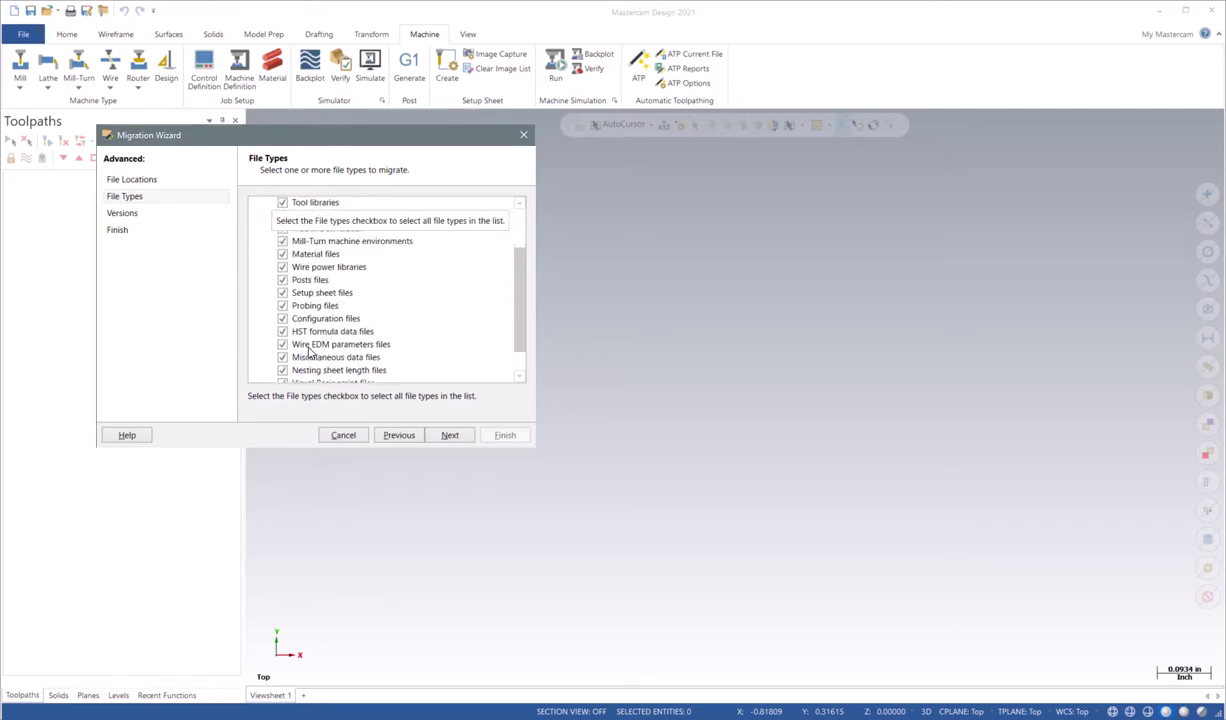
scroll(310, 350, up, 2)
click(272, 205)
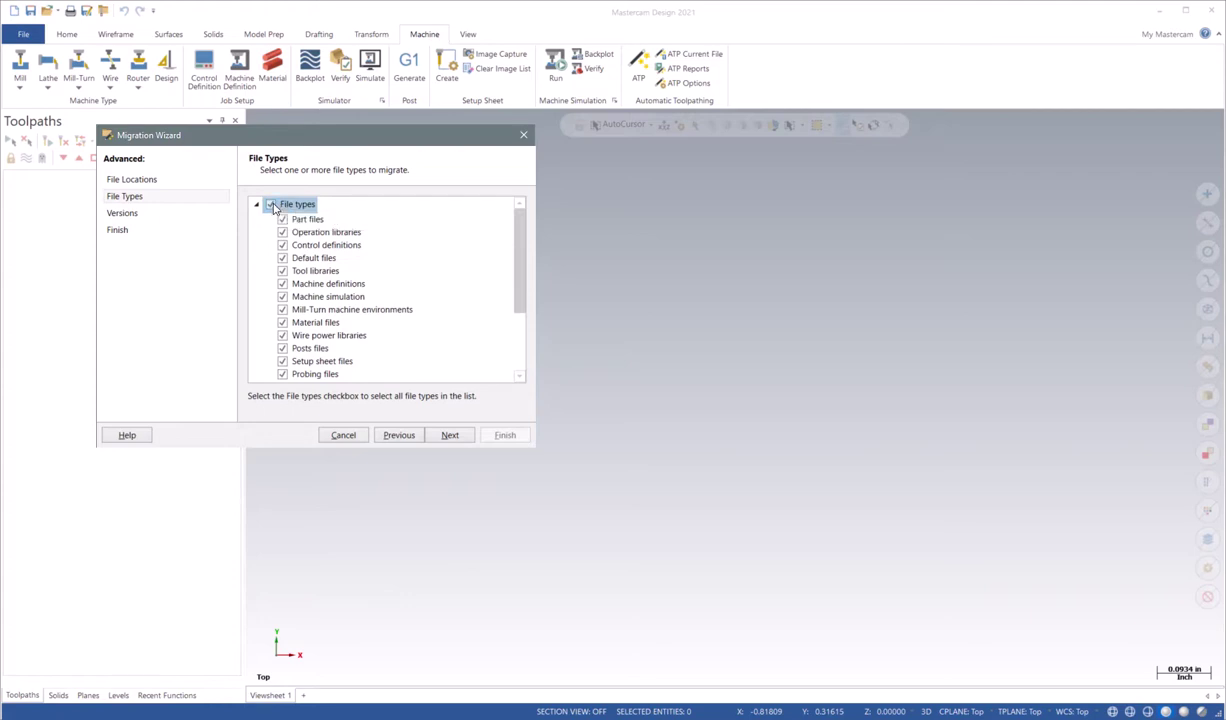
click(283, 232)
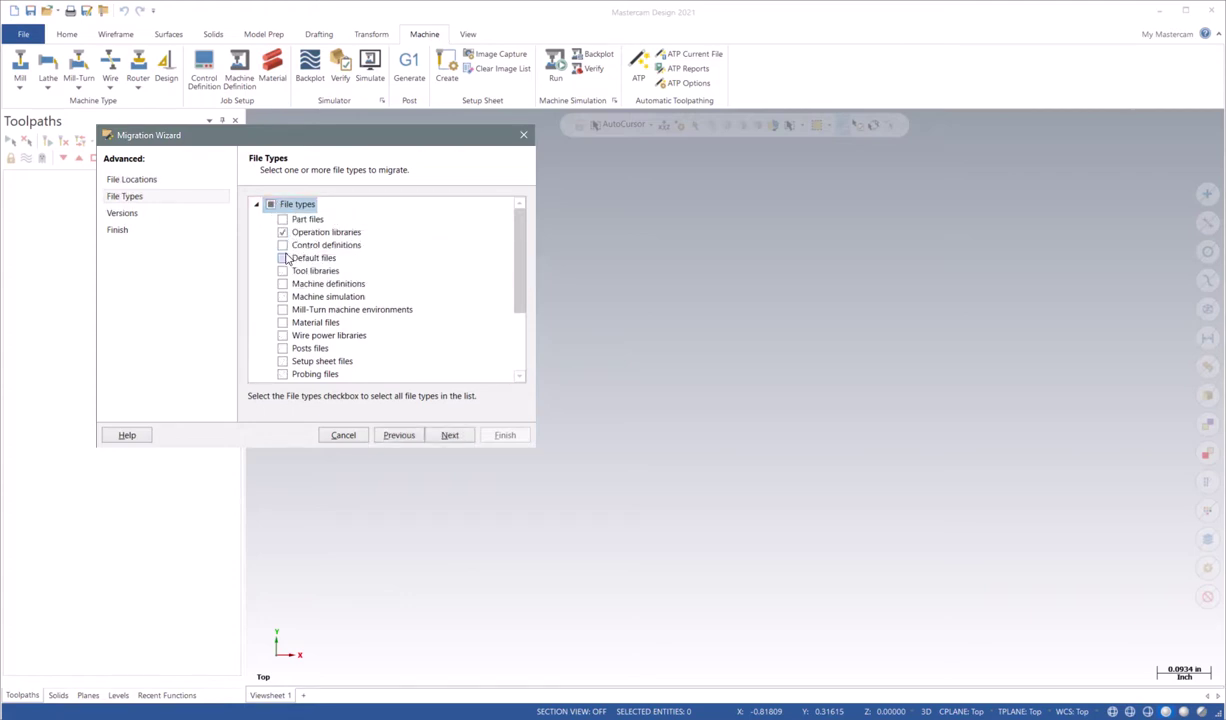
click(282, 245)
click(282, 258)
click(271, 204)
click(282, 220)
- Reposition the wizard window and scroll through the file type list to review it
drag(349, 141, 452, 163)
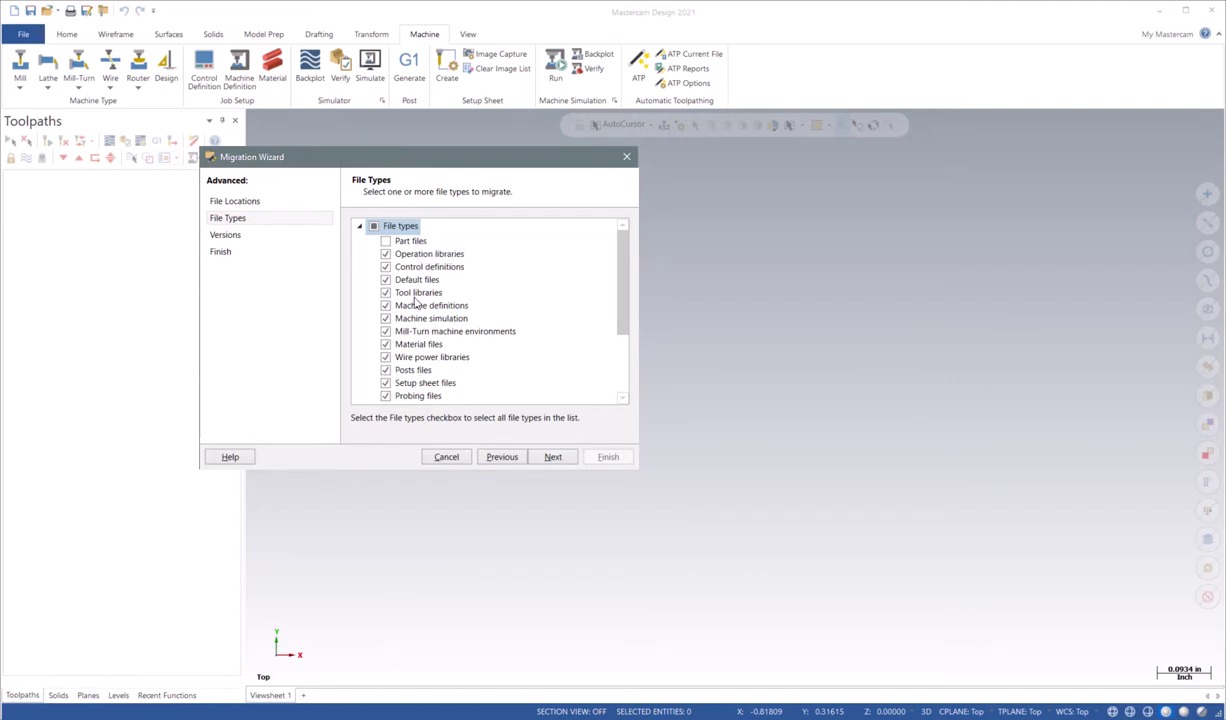
scroll(400, 350, down, 5)
scroll(410, 330, up, 5)
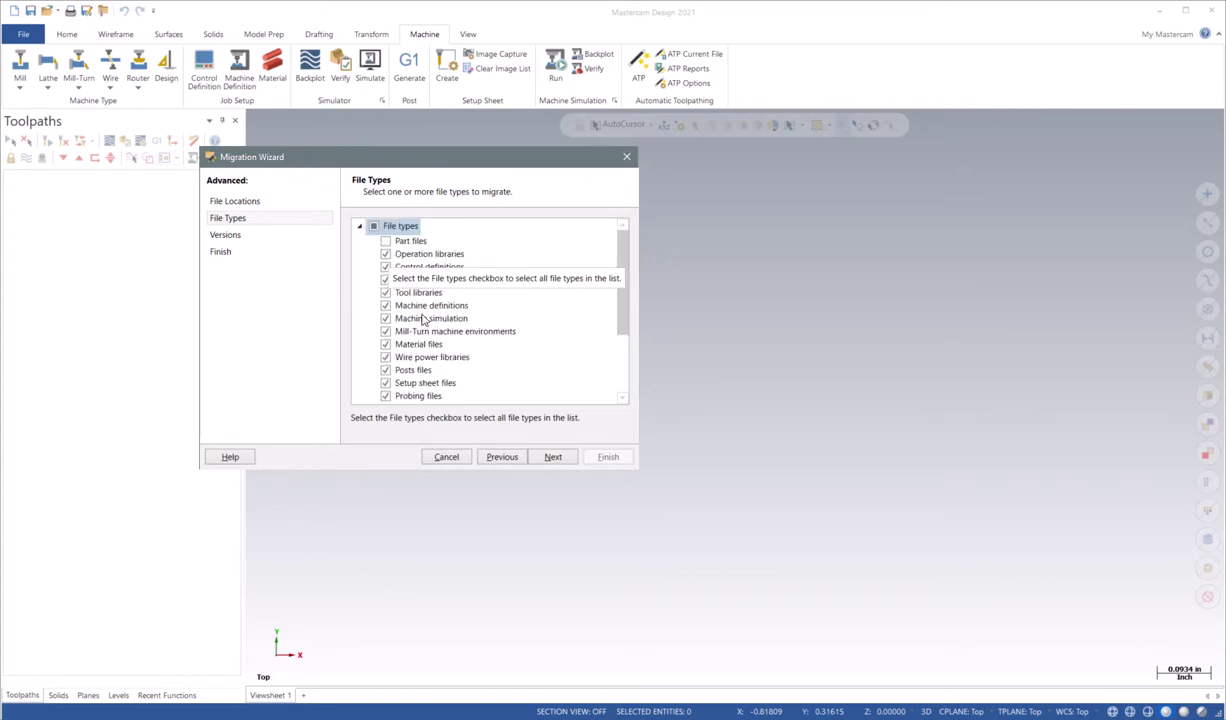
scroll(440, 369, down, 1)
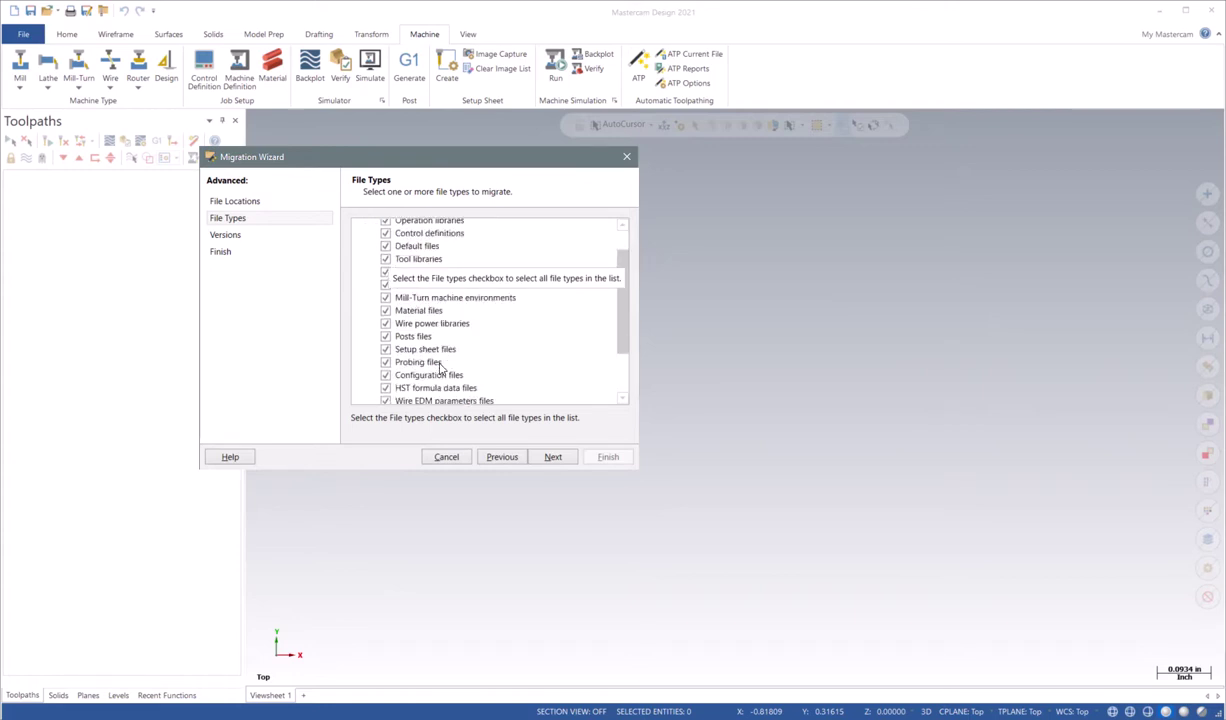
scroll(440, 369, down, 1)
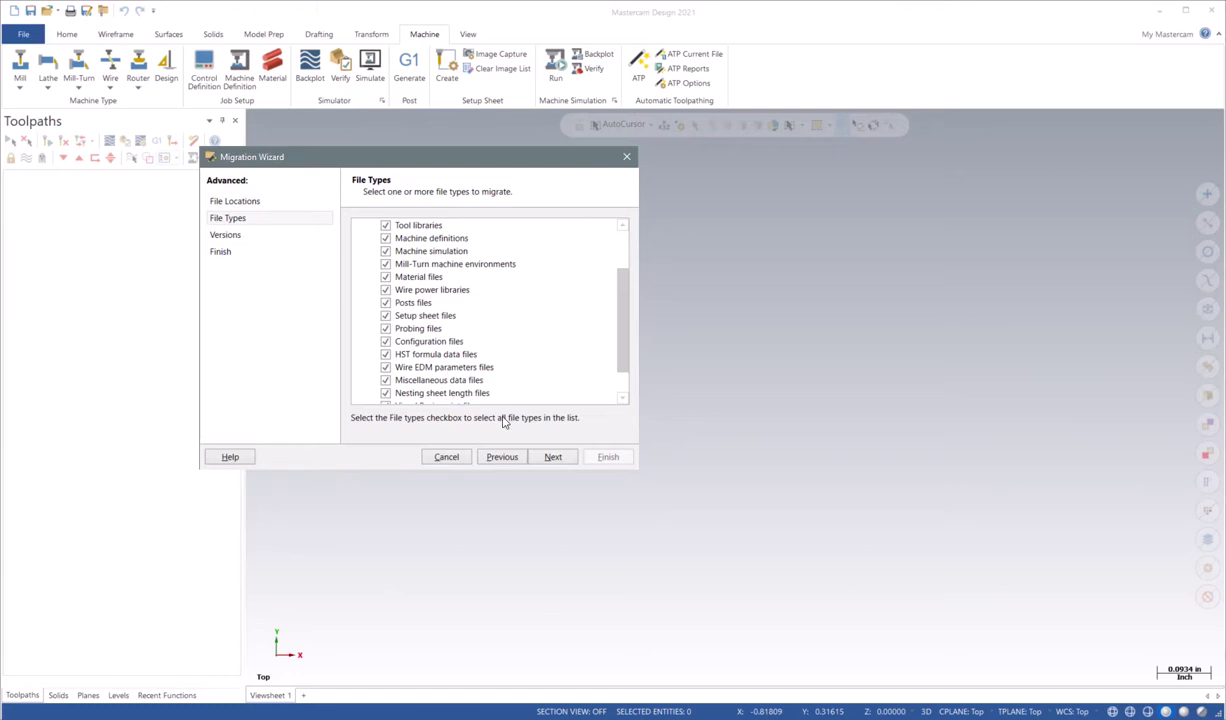
- Untick Mastercam 2019 so only 2020 files migrate, review the summary, and finish
click(550, 458)
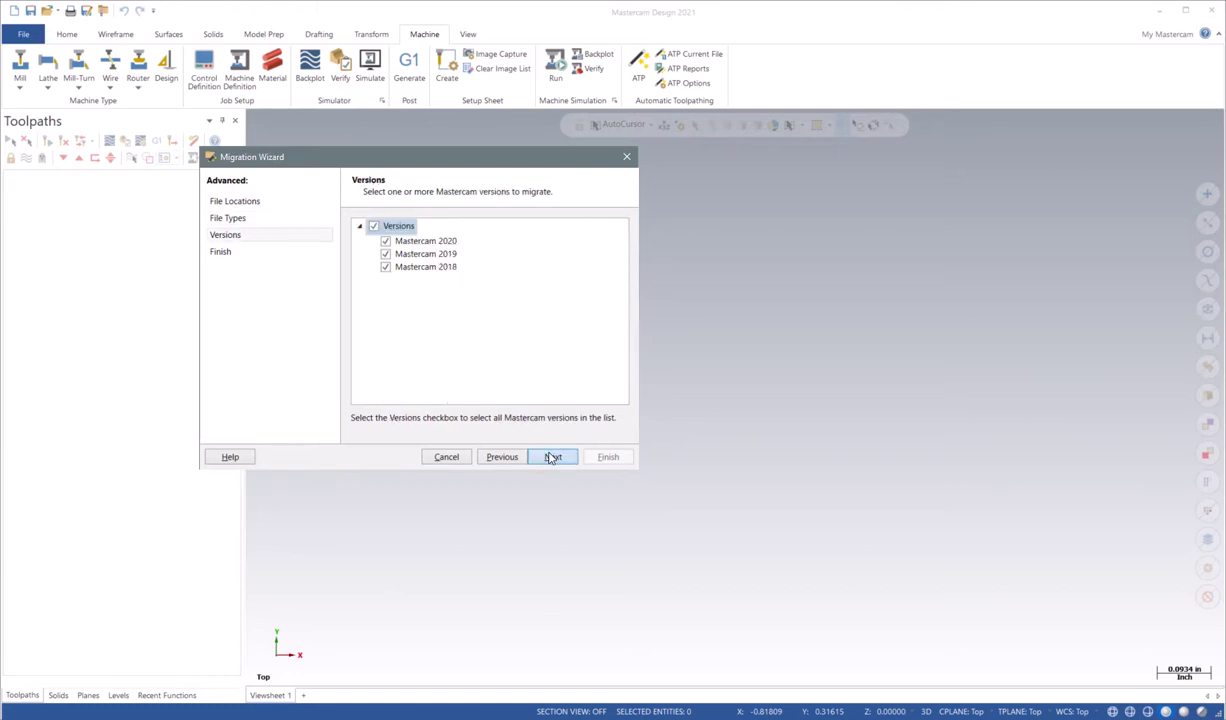
click(386, 254)
click(553, 457)
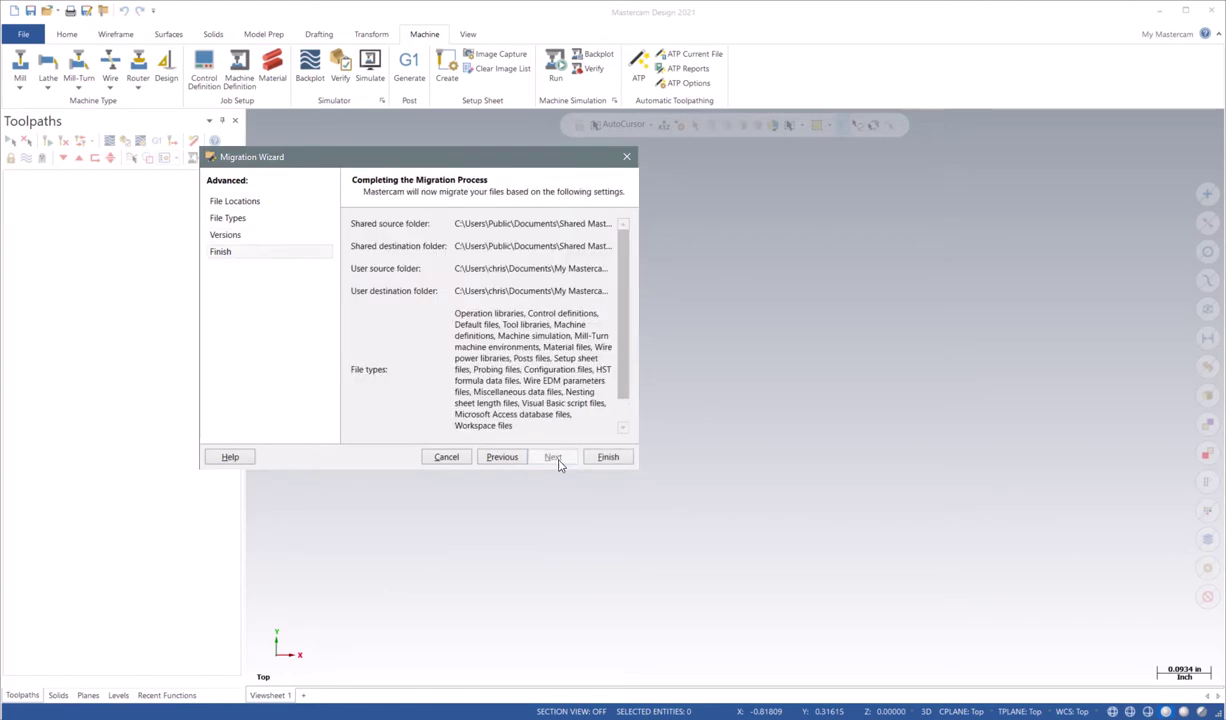
scroll(540, 320, down, 1)
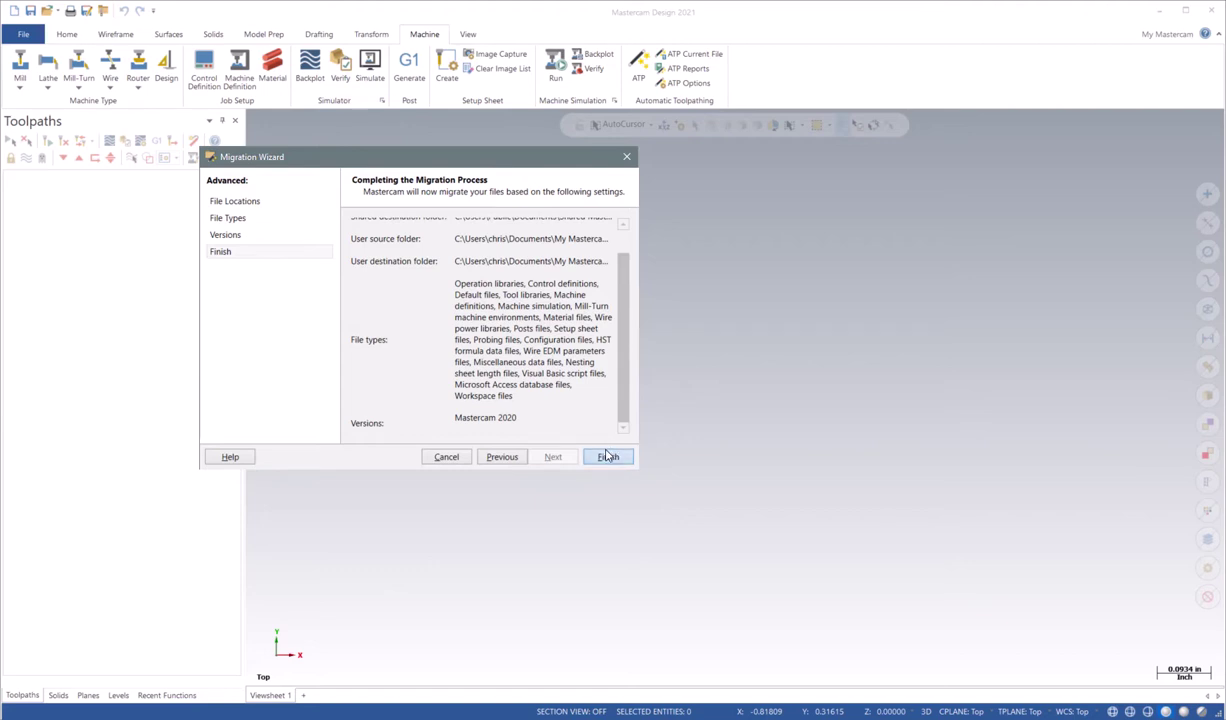
click(627, 157)
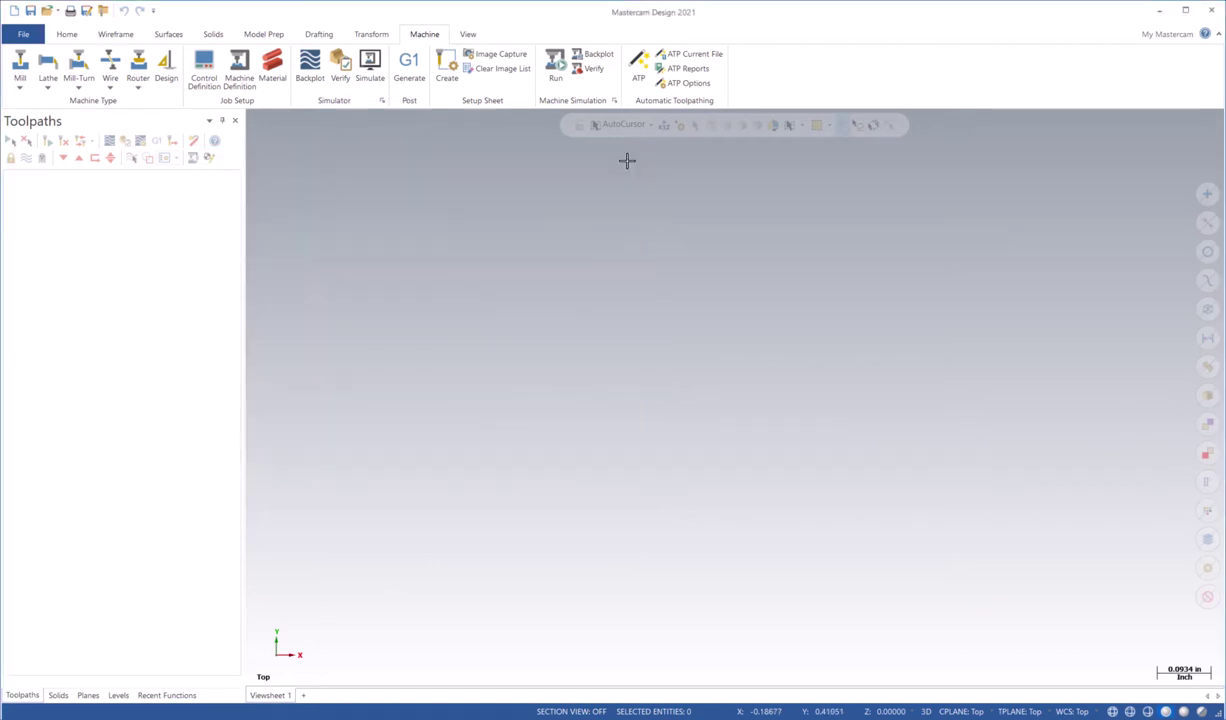
- Add the HAAS UMC-1000 machine definition to the Mill menu
click(20, 88)
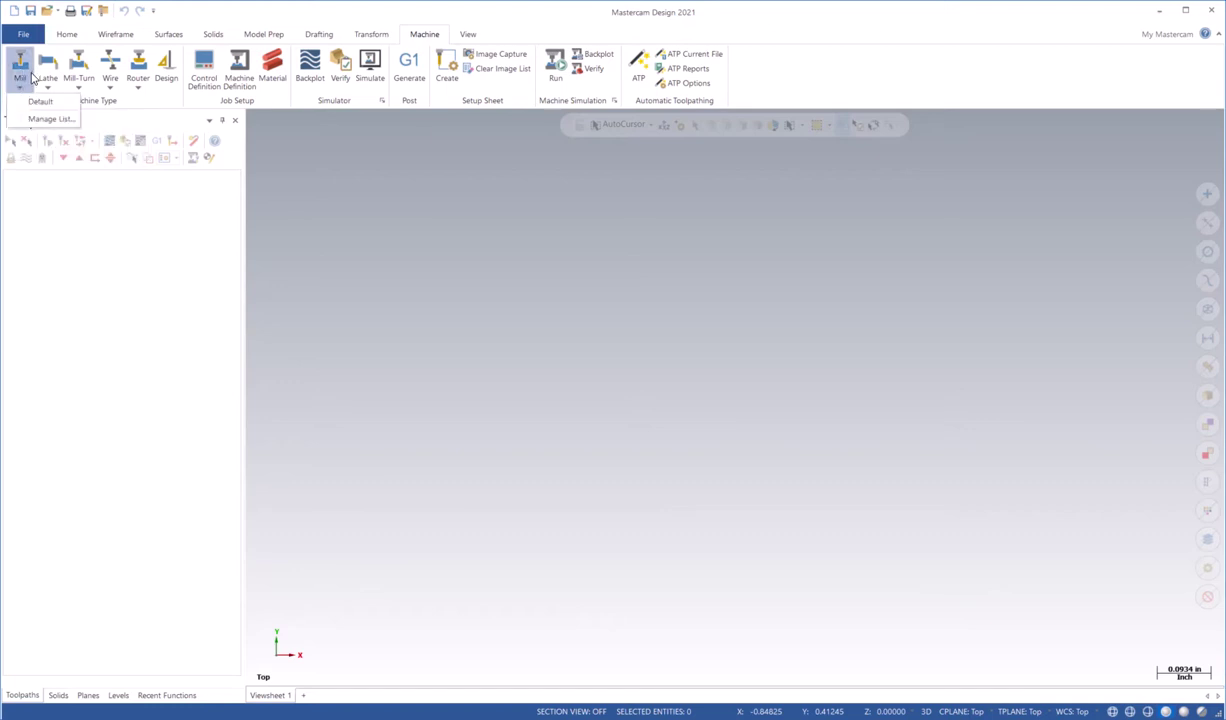
click(42, 121)
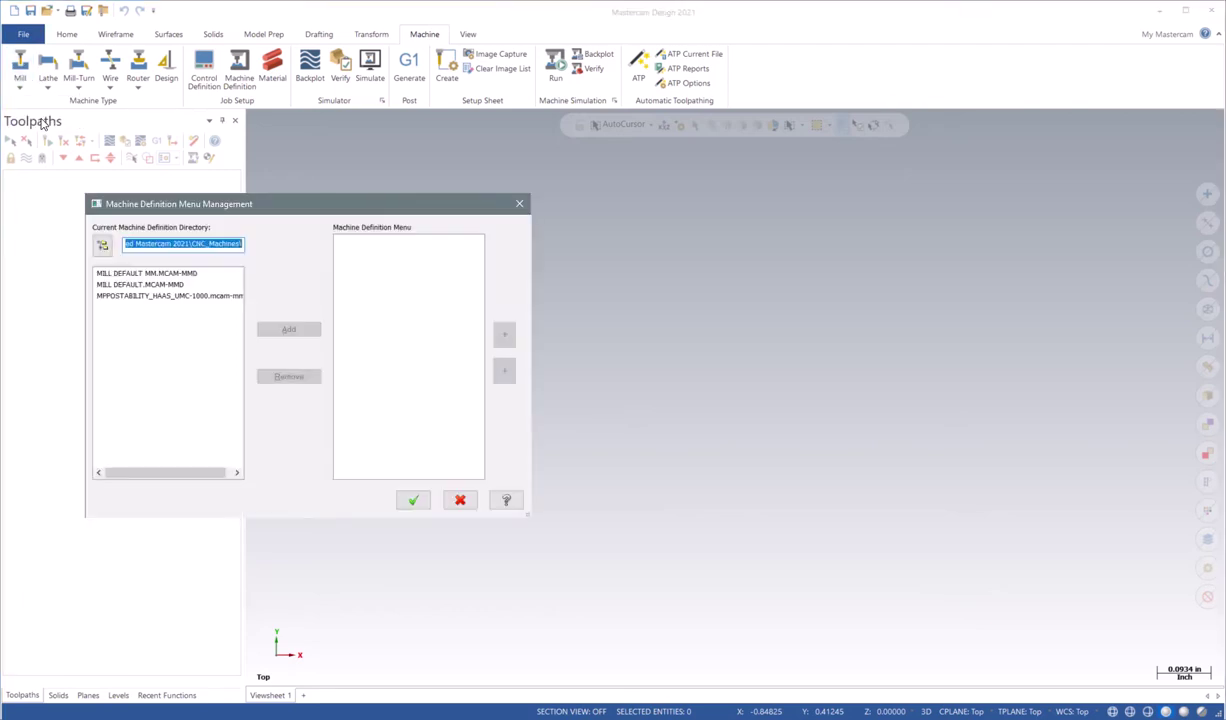
click(135, 298)
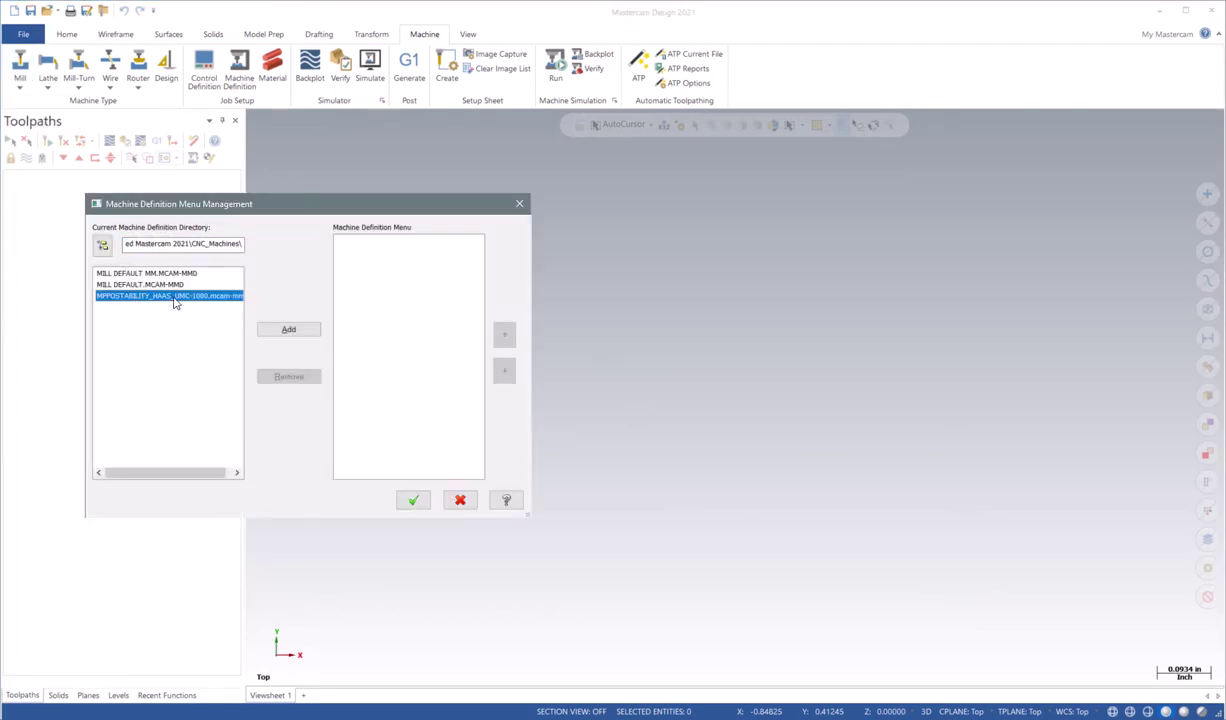
click(282, 328)
click(411, 505)
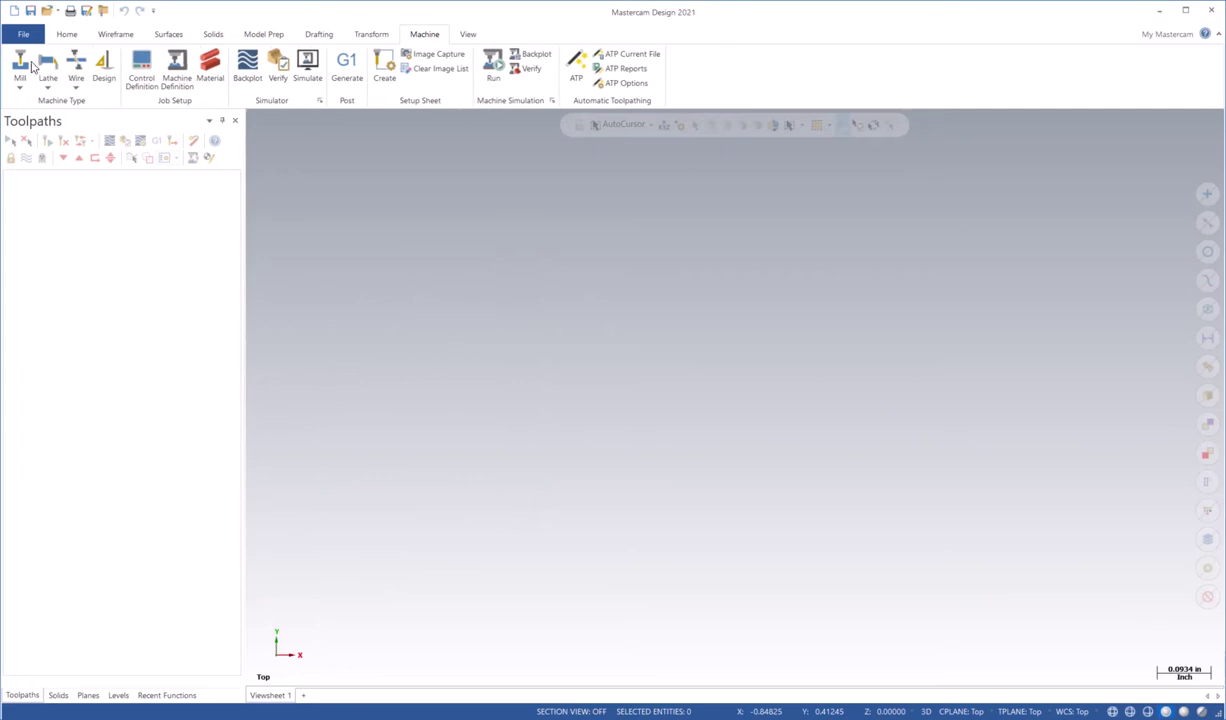
- Add the DMG_SPRINT_20_32_5 definition to the Lathe menu
click(48, 86)
click(76, 119)
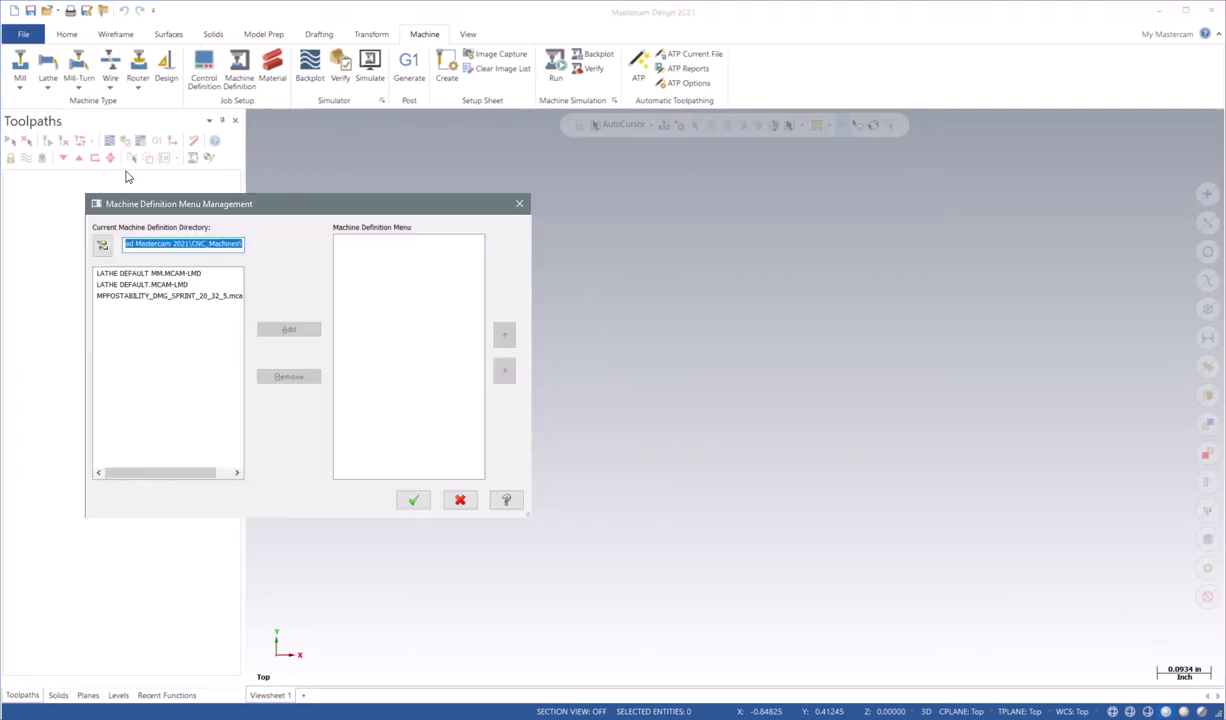
click(289, 329)
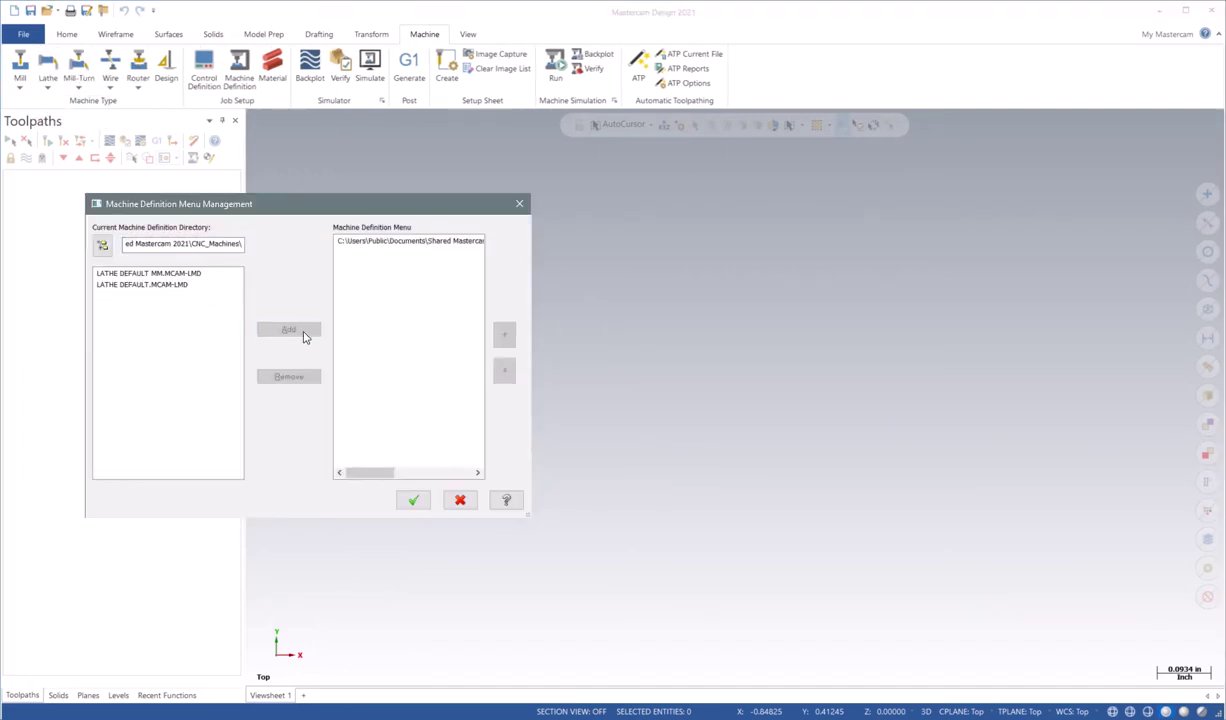
click(413, 500)
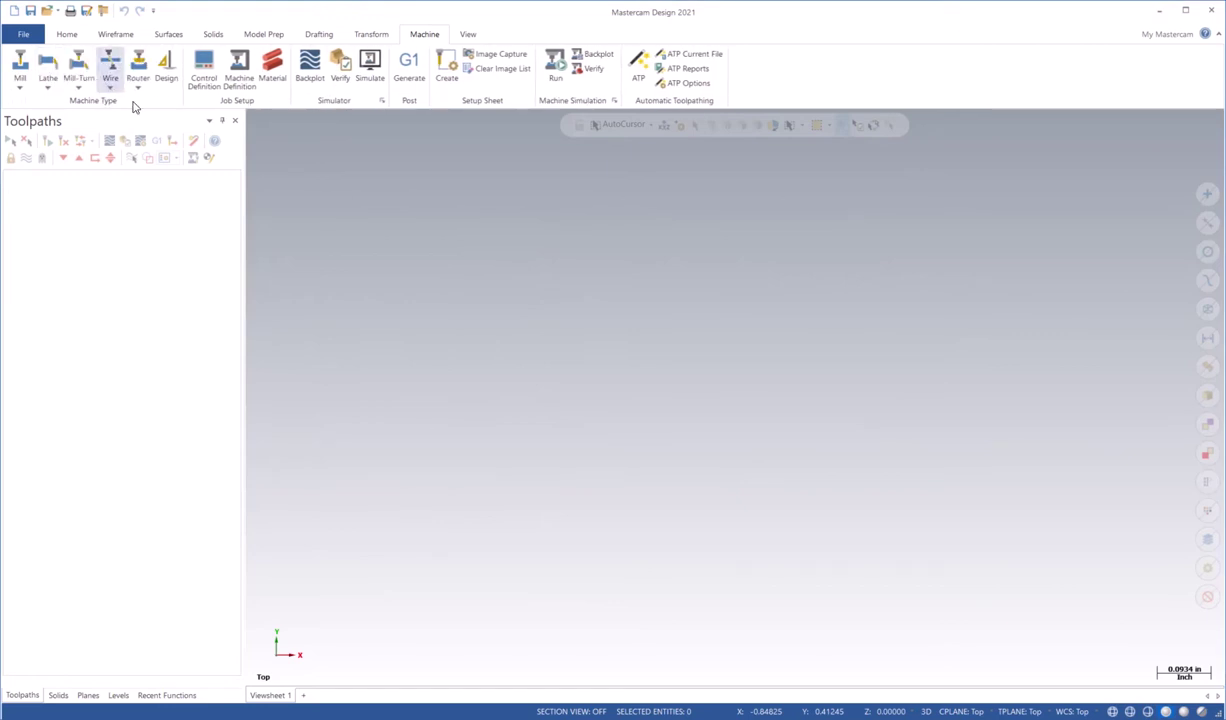